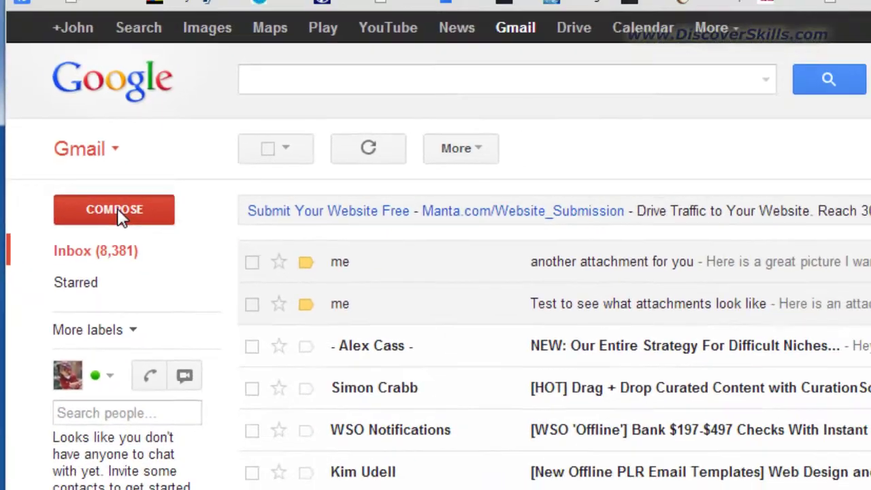
Start a new blank Gmail message
{"action": "left_click", "coordinate": [154, 219]}
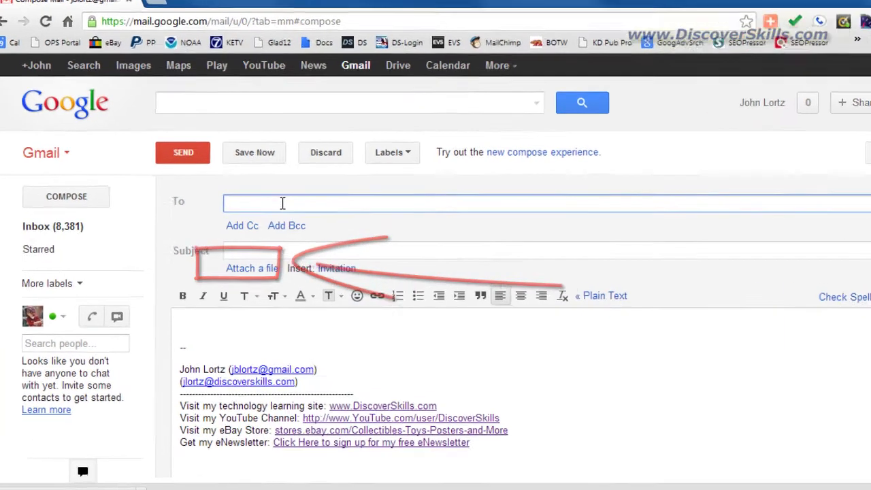
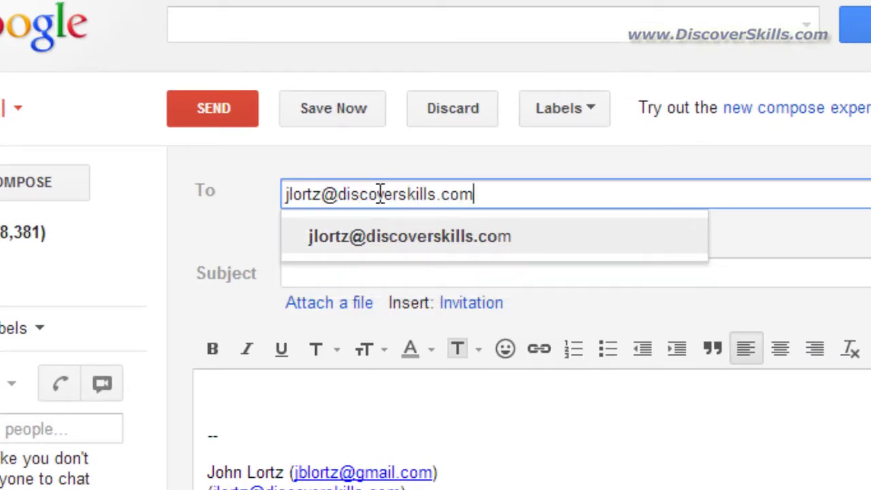
Address the email to the recipient and give it the subject 'Here is a picture for you'
{"action": "key", "text": "Return"}
{"action": "key", "text": "Tab"}
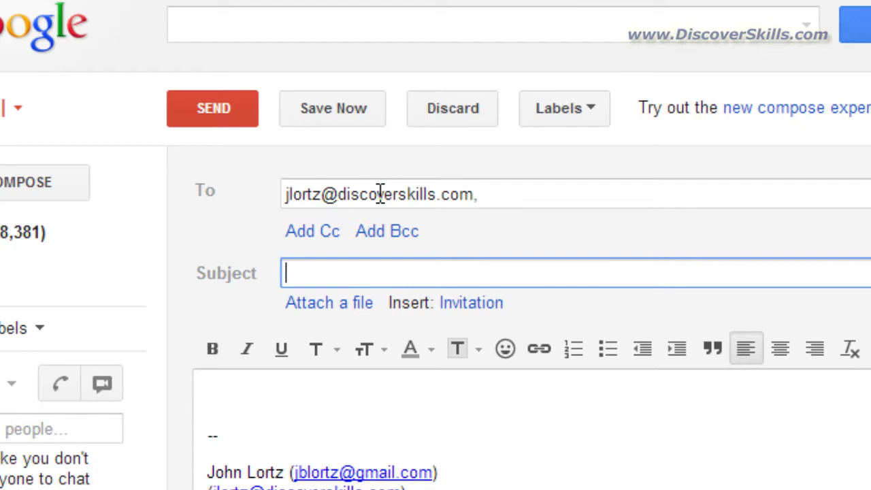
{"action": "type", "text": "Here is a picture for you"}
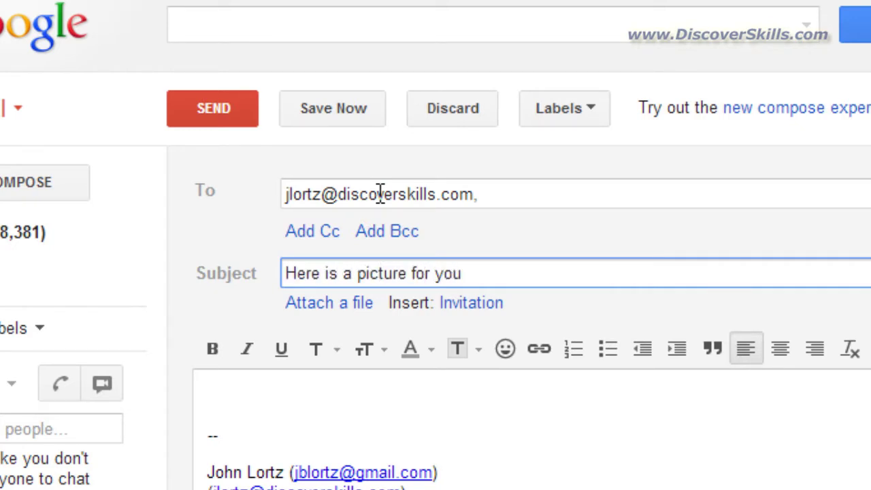
Write a one-line greeting in the body about wanting them to see a great picture
{"action": "key", "text": "Tab"}
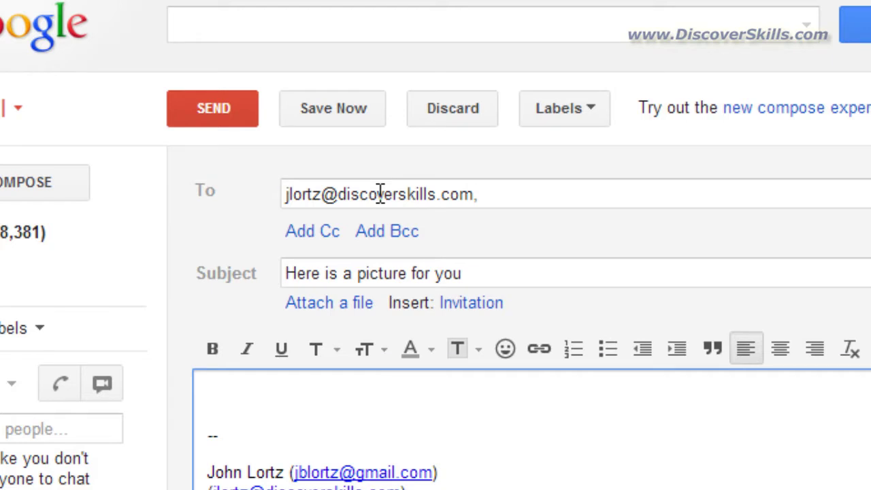
{"action": "type", "text": "Here is a great picture lw"}
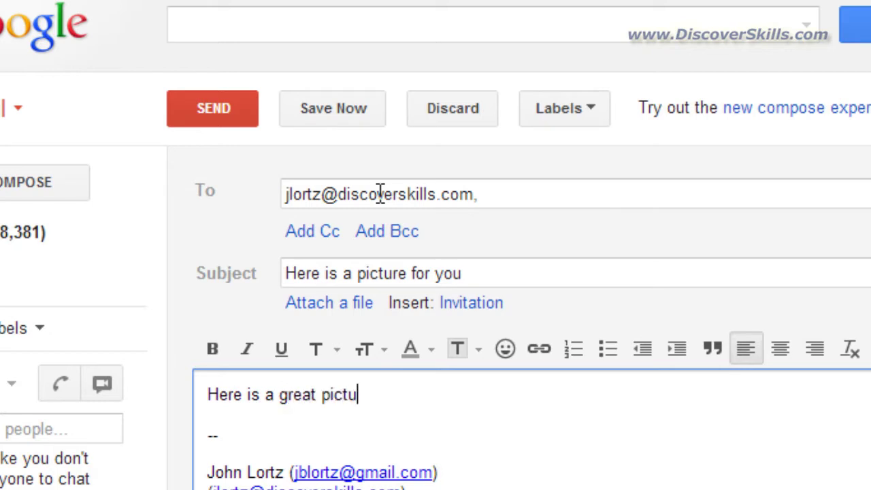
{"action": "key", "text": "BackSpace"}
{"action": "key", "text": "BackSpace"}
{"action": "key", "text": "BackSpace"}
{"action": "type", "text": "I ant"}
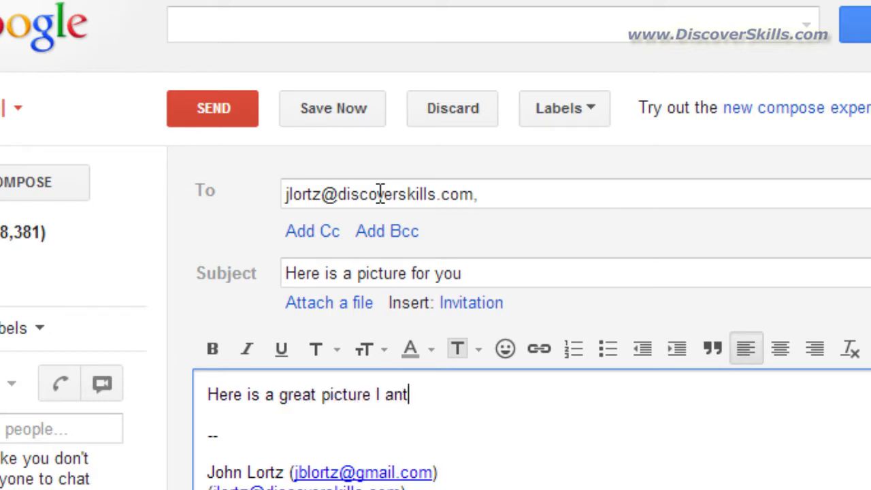
{"action": "key", "text": "BackSpace"}
{"action": "key", "text": "BackSpace"}
{"action": "key", "text": "BackSpace"}
{"action": "type", "text": "wanted to you t"}
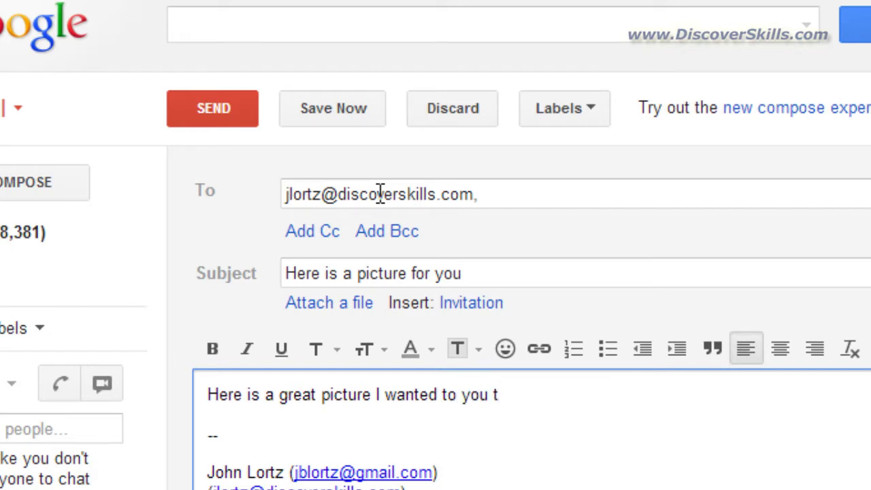
{"action": "key", "text": "BackSpace"}
{"action": "type", "text": "s"}
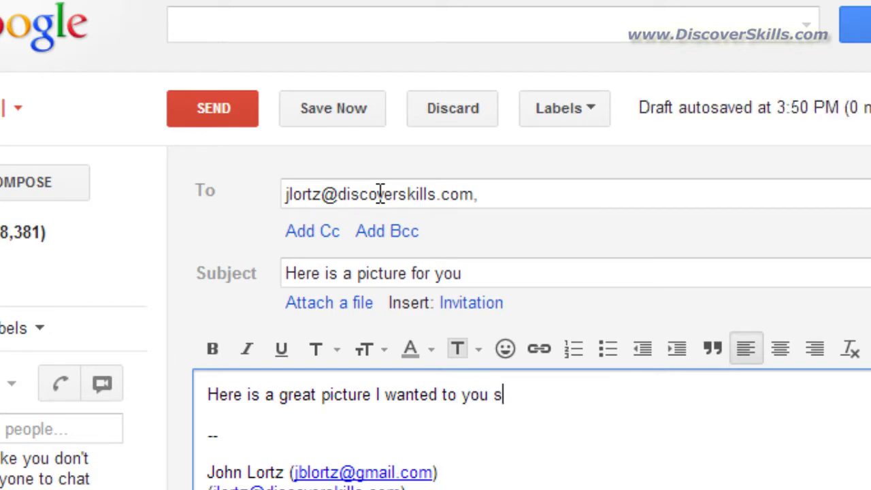
{"action": "type", "text": "ee"}
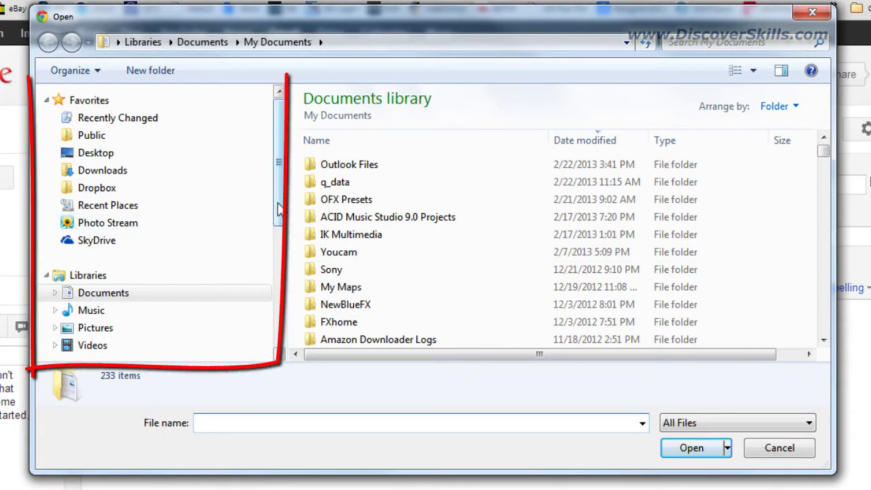
In the Open dialog, go to Pictures > My Pictures and select the rosenblatt folder
{"action": "scroll", "coordinate": [272, 259], "scroll_direction": "down", "scroll_amount": 2}
{"action": "scroll", "coordinate": [262, 225], "scroll_direction": "up", "scroll_amount": 2}
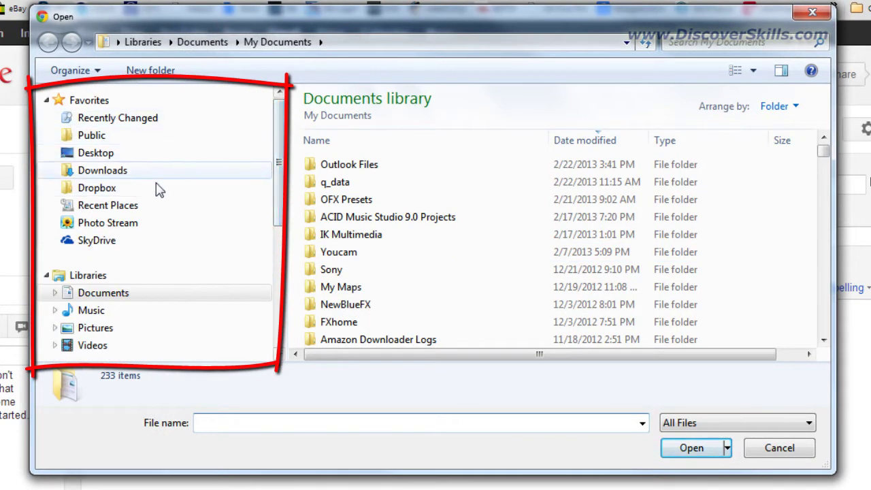
{"action": "left_click_drag", "start_coordinate": [279, 180], "coordinate": [277, 234]}
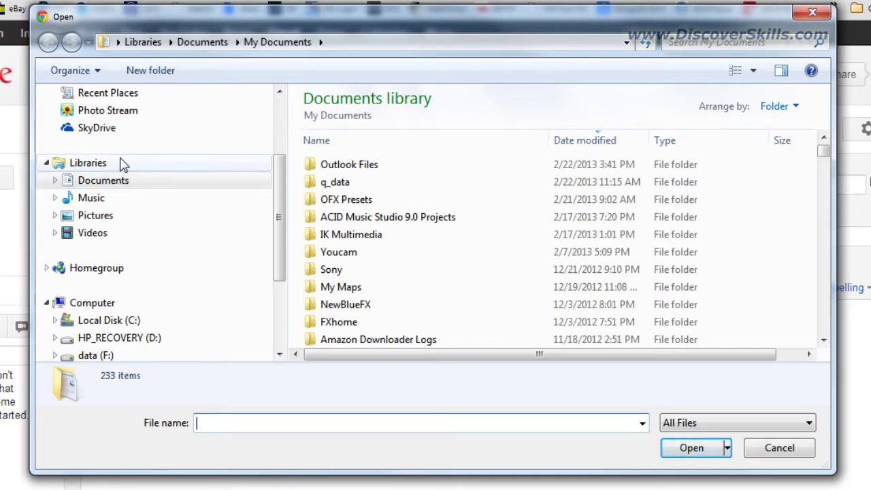
{"action": "scroll", "coordinate": [284, 193], "scroll_direction": "down", "scroll_amount": 1}
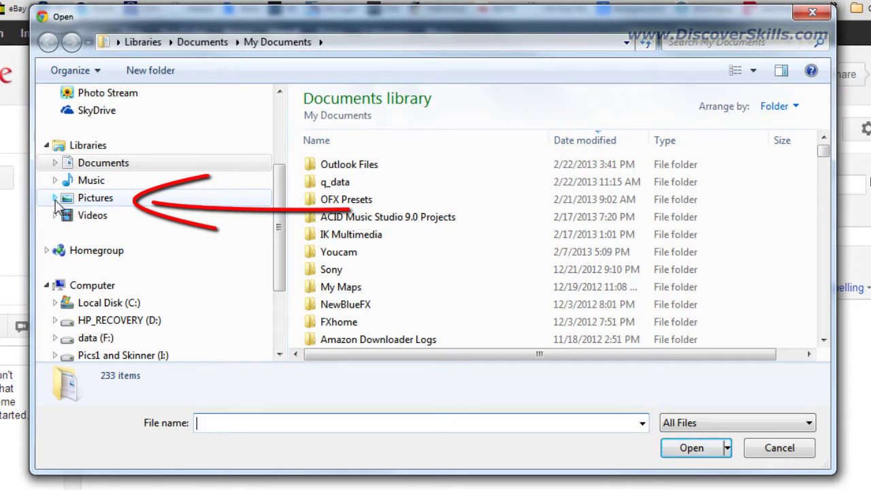
{"action": "left_click", "coordinate": [55, 198]}
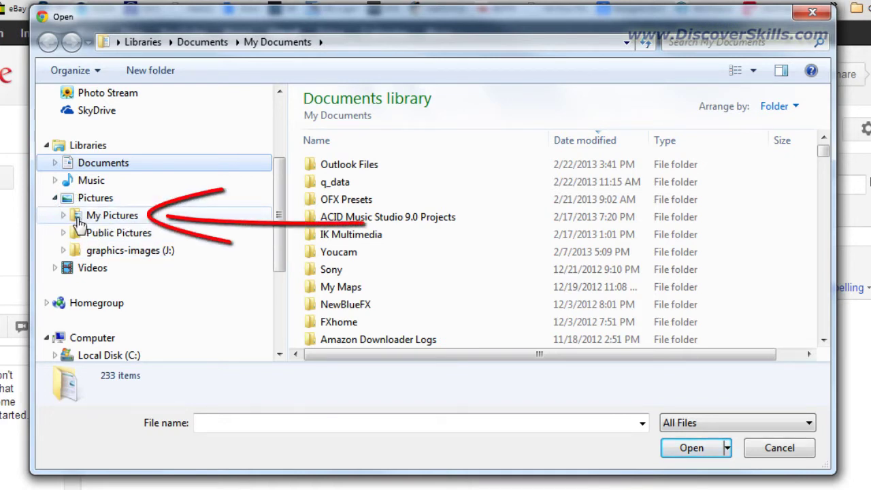
{"action": "left_click", "coordinate": [128, 219]}
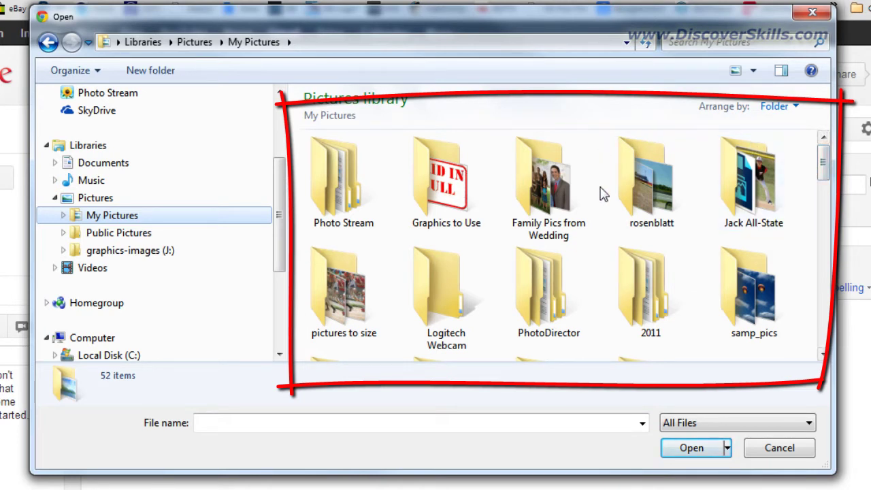
{"action": "left_click", "coordinate": [650, 196]}
Attach Rosenblatt-Goodbye-2012l.jpg from the rosenblatt\fixed folder to the draft
{"action": "double_click", "coordinate": [648, 190]}
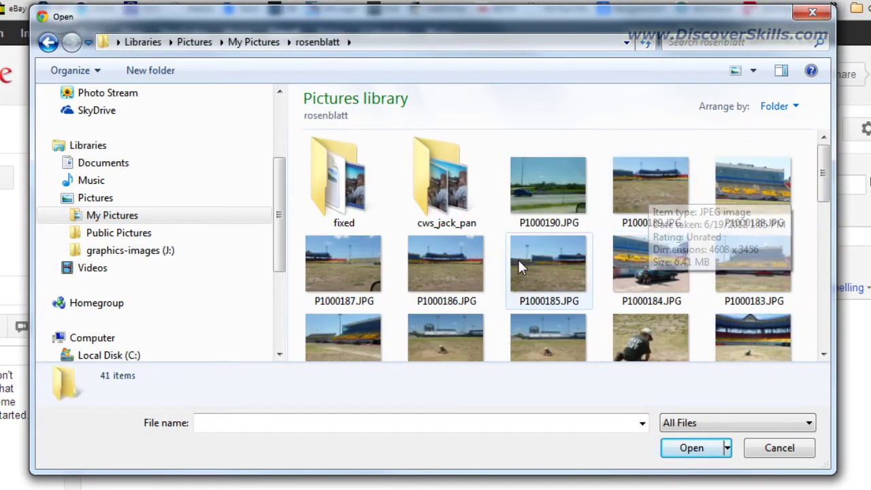
{"action": "double_click", "coordinate": [363, 190]}
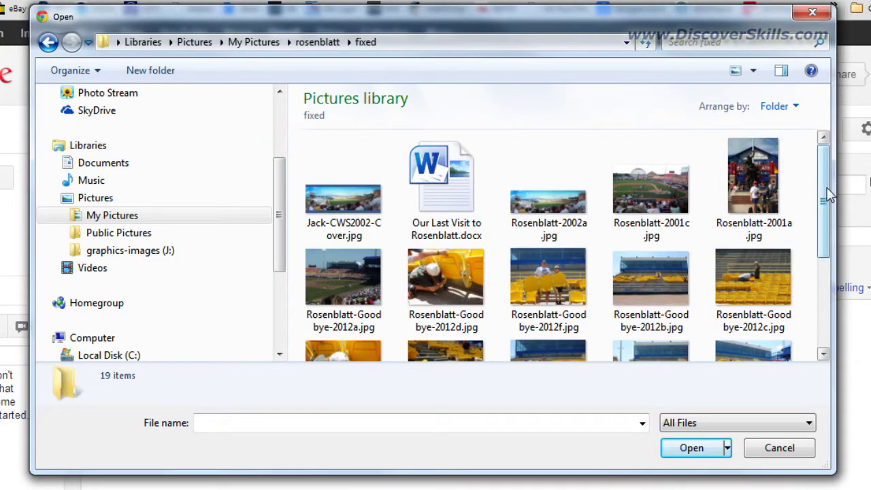
{"action": "left_click_drag", "start_coordinate": [827, 195], "coordinate": [826, 291]}
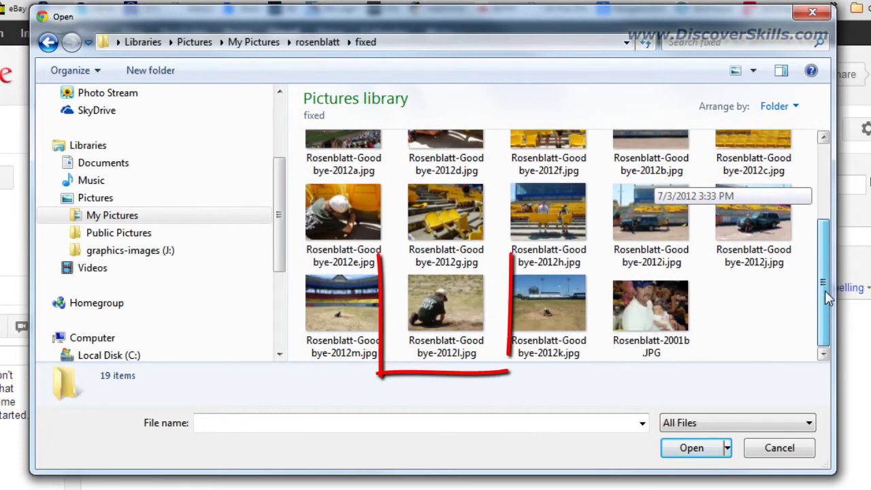
{"action": "left_click", "coordinate": [459, 296]}
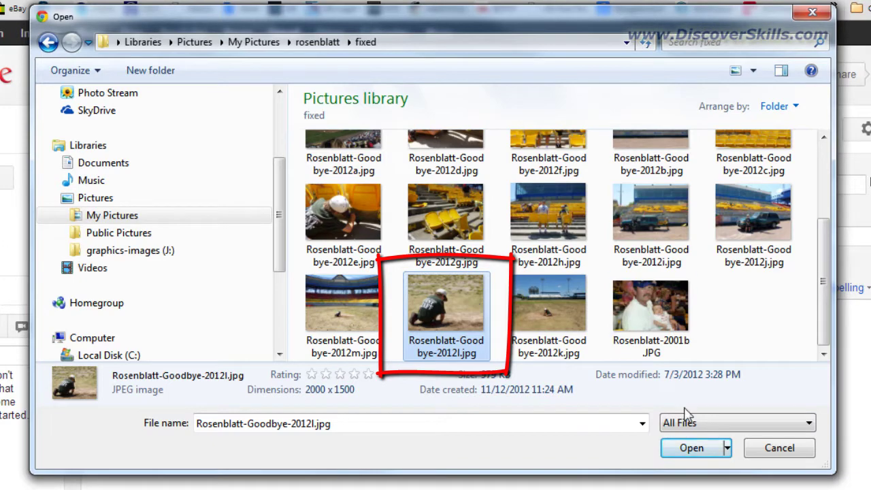
{"action": "left_click", "coordinate": [695, 455]}
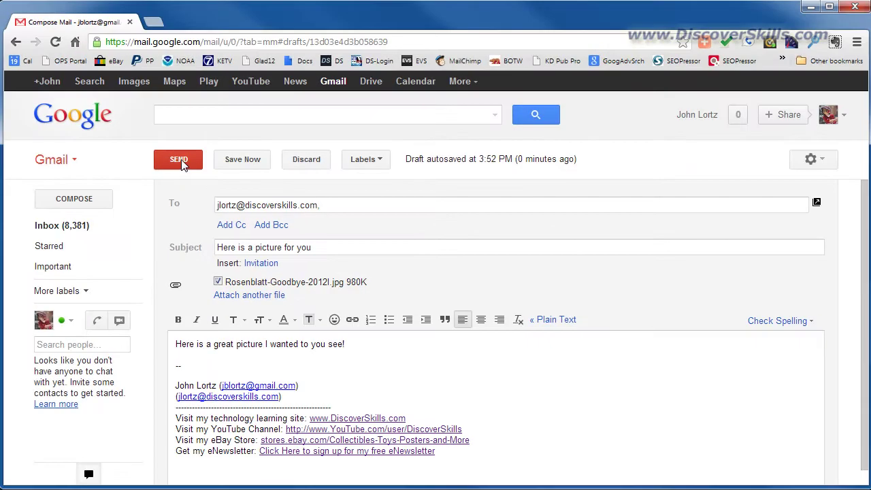
Send the email with the Rosenblatt-Goodbye-2012l.jpg attachment
{"action": "left_click", "coordinate": [180, 162]}
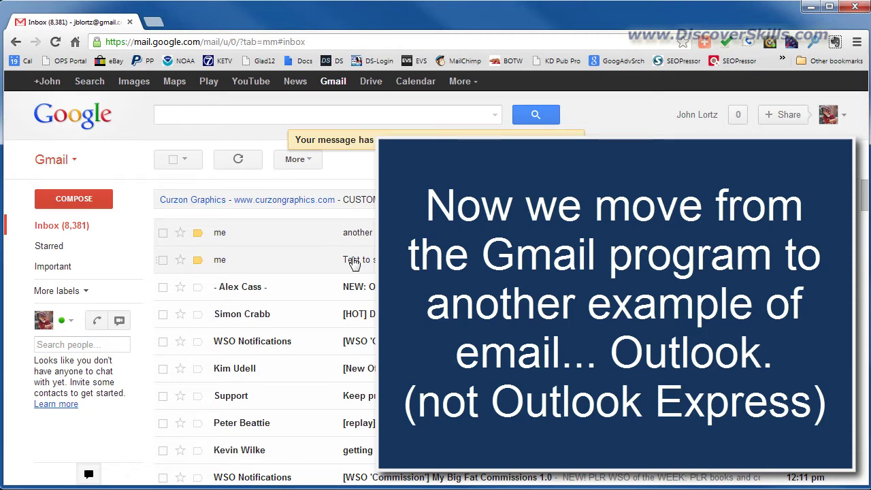
Switch to the Outlook inbox and run Send/Receive All Folders to fetch the new message
{"action": "mouse_move", "coordinate": [349, 487]}
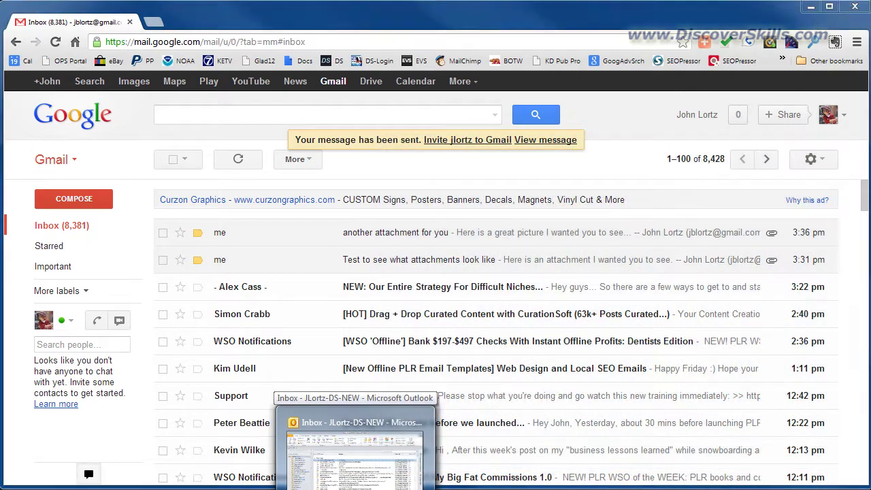
{"action": "left_click", "coordinate": [353, 448]}
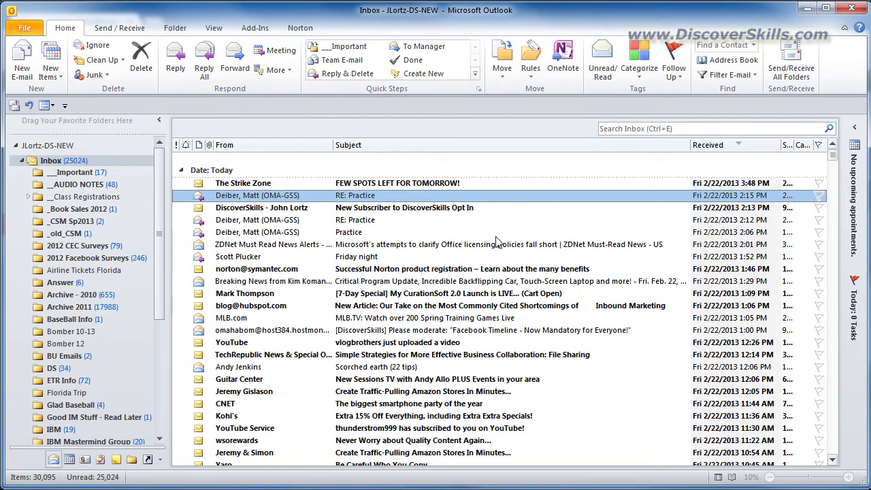
{"action": "left_click", "coordinate": [792, 60]}
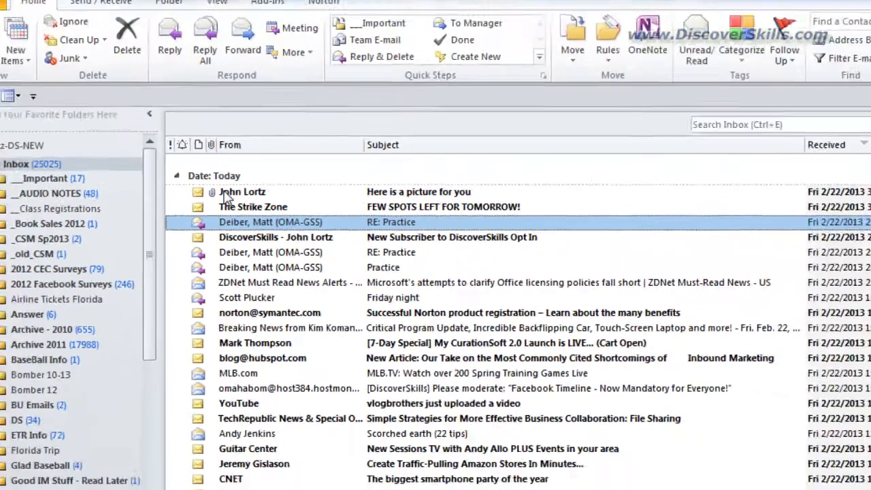
Open 'Here is a picture for you' in its own window, moved left and enlarged
{"action": "left_click", "coordinate": [271, 286]}
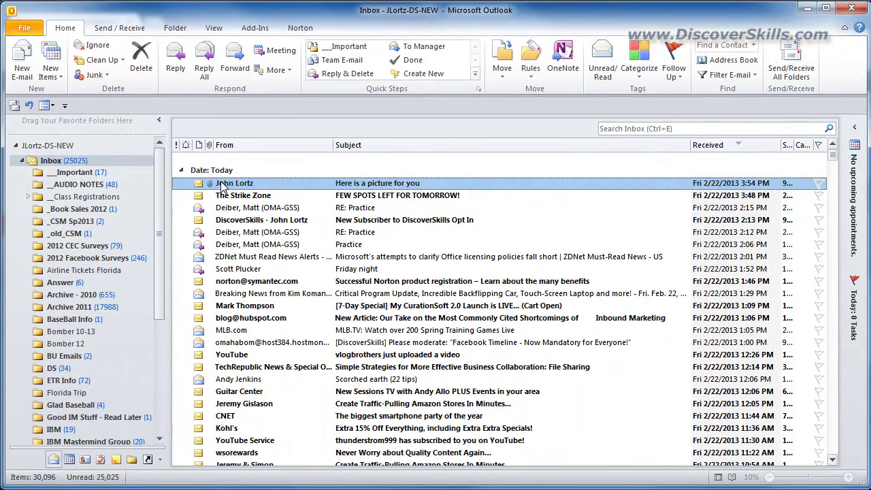
{"action": "double_click", "coordinate": [331, 186]}
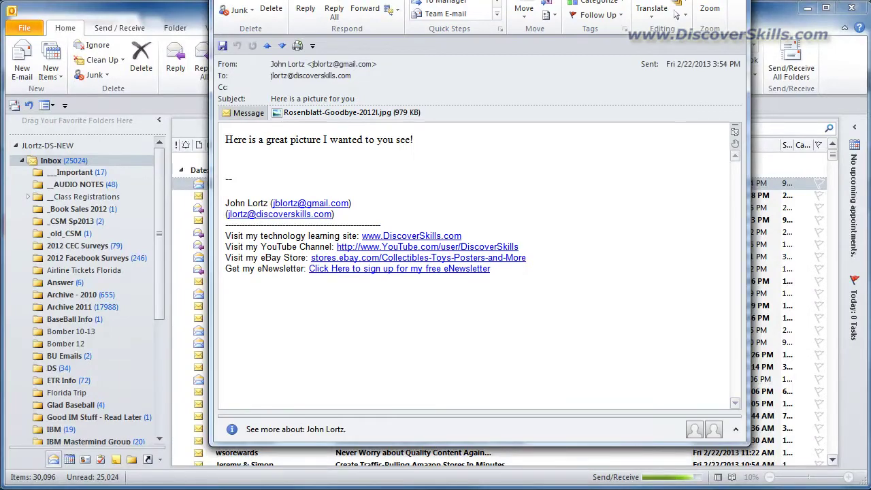
{"action": "left_click_drag", "start_coordinate": [653, 9], "coordinate": [445, 23]}
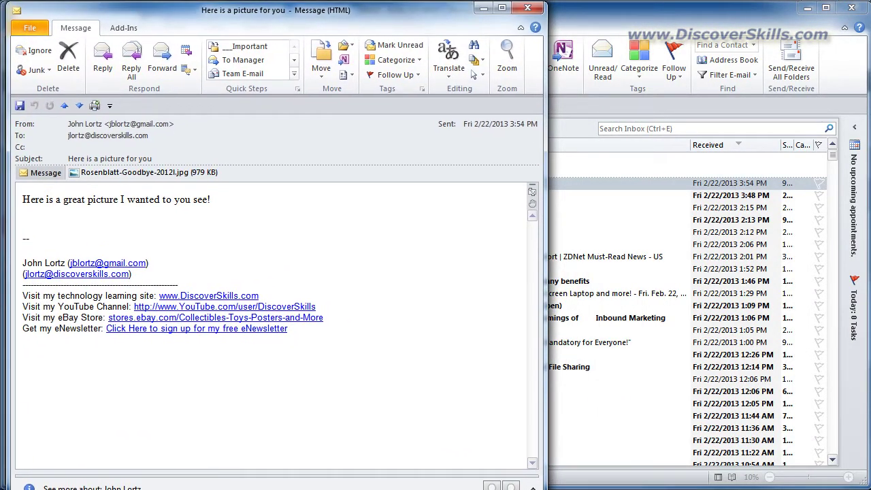
{"action": "left_click_drag", "start_coordinate": [546, 487], "coordinate": [858, 479]}
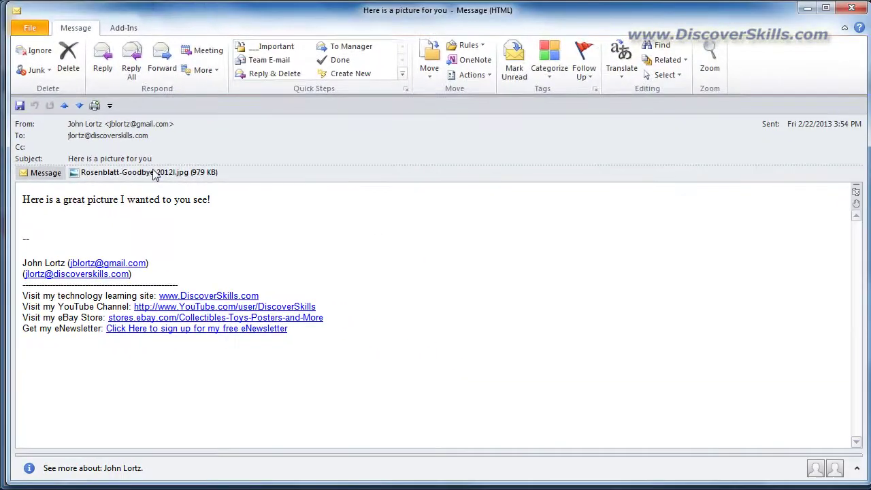
Preview the attached Rosenblatt-Goodbye-2012l.jpg photo in the message window
{"action": "left_click", "coordinate": [268, 164]}
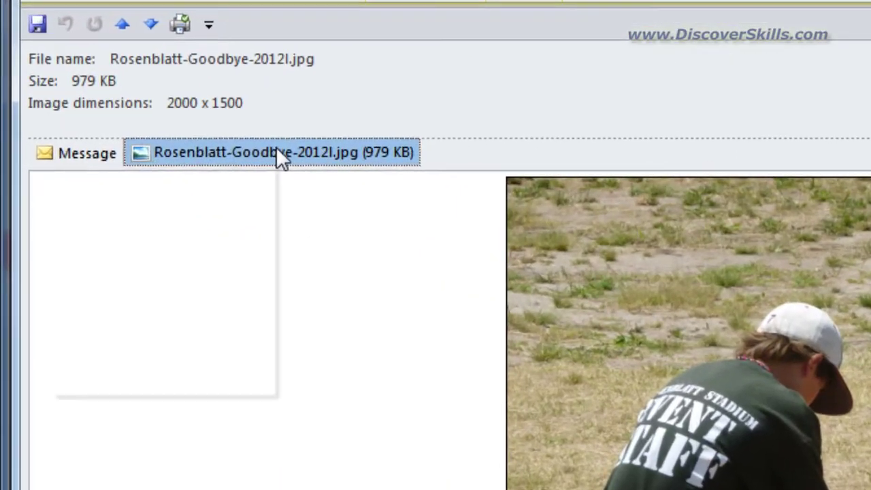
Choose Save As from the attachment's context menu to open Save Attachment
{"action": "right_click", "coordinate": [157, 172]}
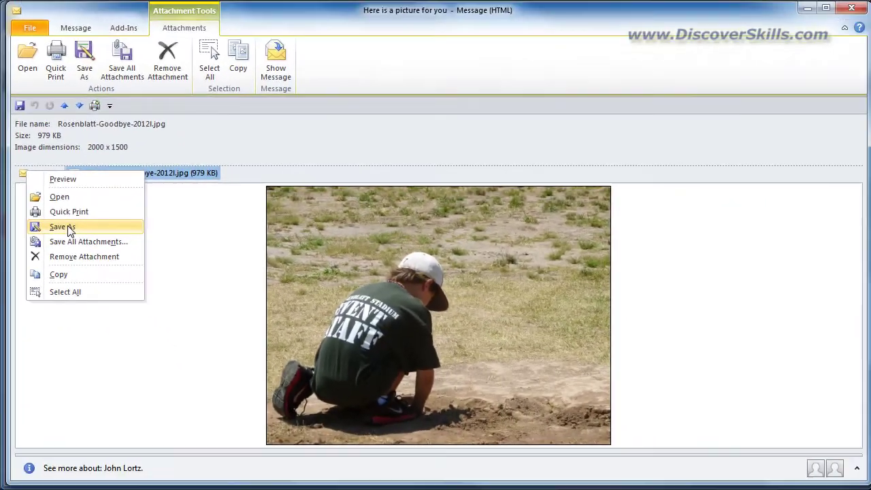
{"action": "left_click", "coordinate": [68, 229]}
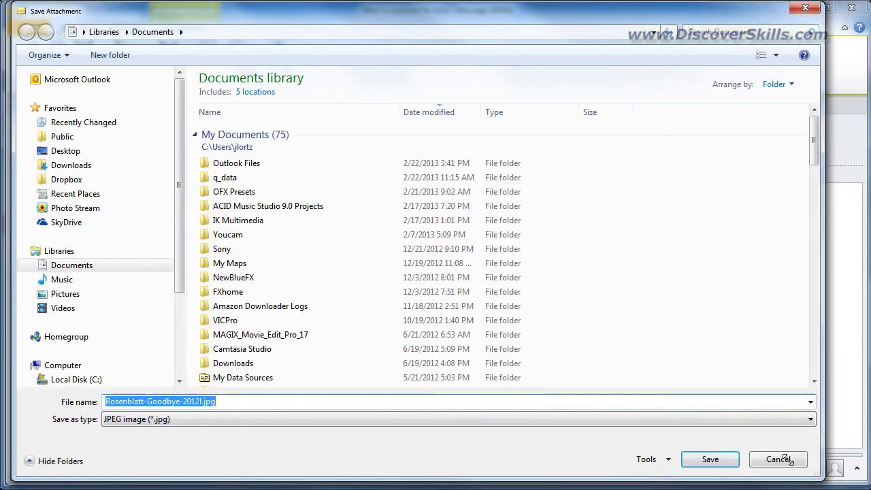
Save Rosenblatt-Goodbye-2012l.jpg to the Desktop, keeping its file name
{"action": "left_click_drag", "start_coordinate": [412, 17], "coordinate": [455, 33]}
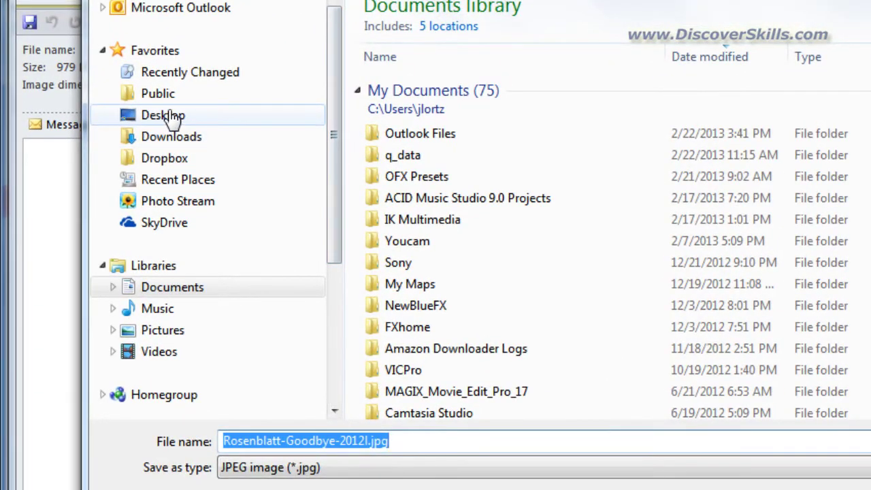
{"action": "left_click", "coordinate": [170, 116]}
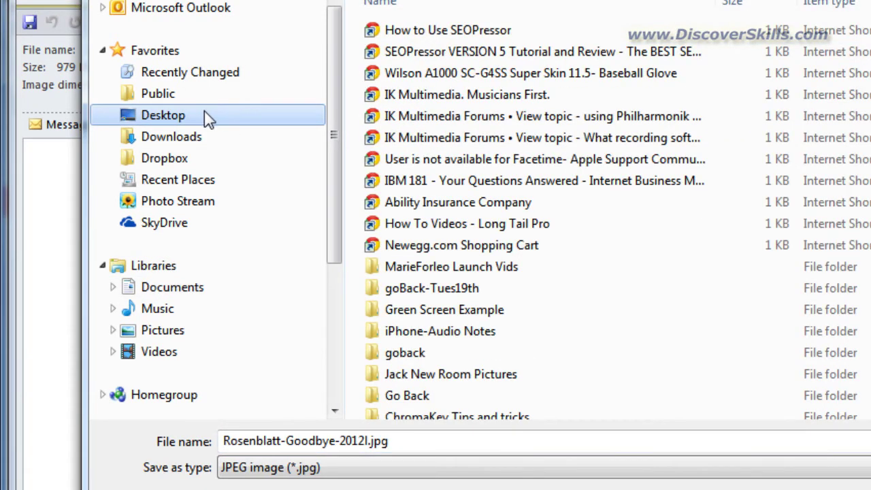
{"action": "left_click", "coordinate": [408, 445]}
{"action": "left_click", "coordinate": [412, 445]}
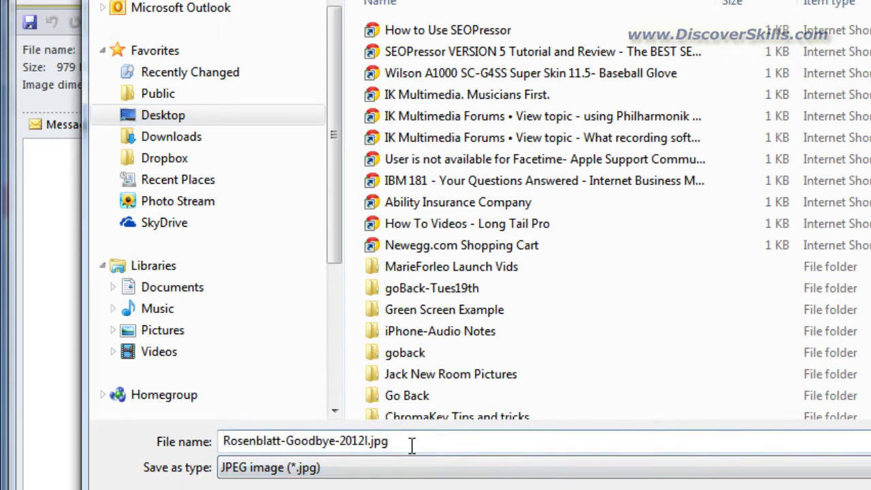
{"action": "left_click_drag", "start_coordinate": [448, 445], "coordinate": [408, 440]}
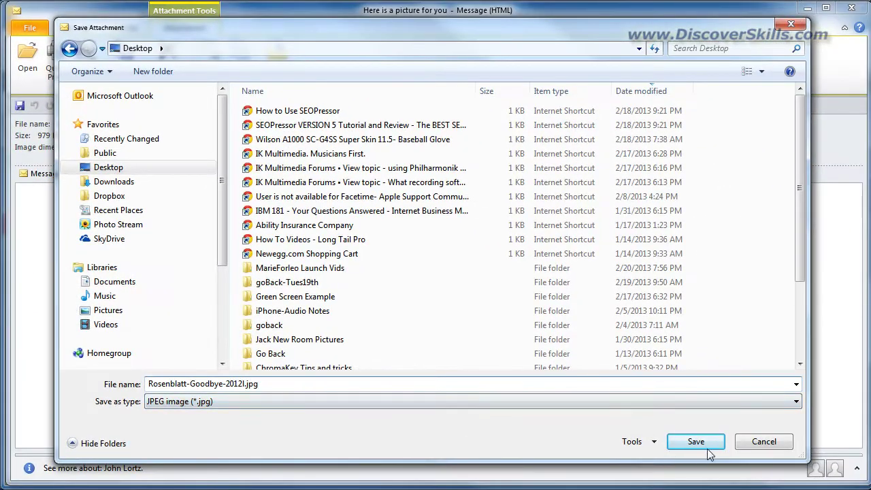
{"action": "left_click", "coordinate": [707, 446]}
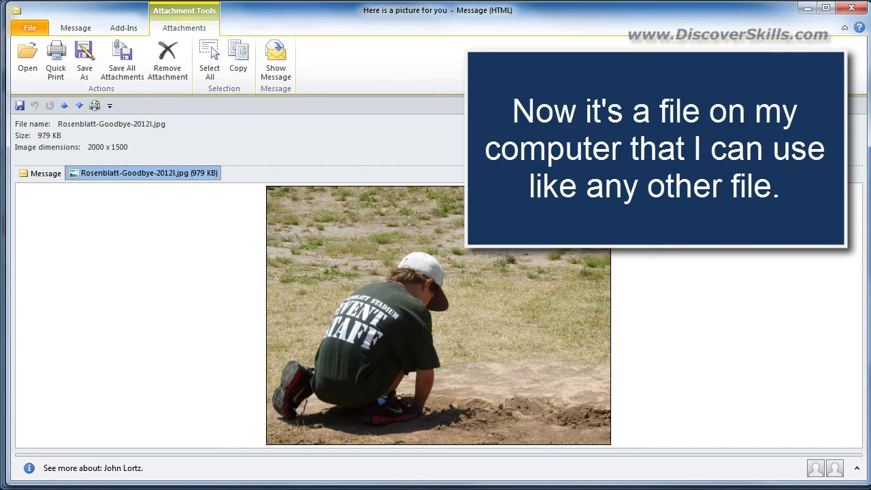
Switch the Outlook message window from the photo preview back to the email text, leaving the JPG attachment's menu unused
{"action": "left_click", "coordinate": [28, 27]}
{"action": "left_click", "coordinate": [67, 31]}
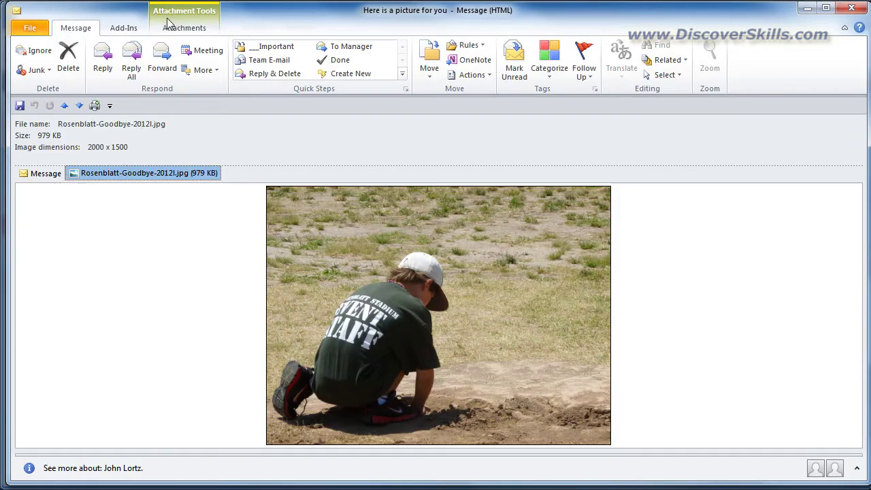
{"action": "left_click", "coordinate": [28, 174]}
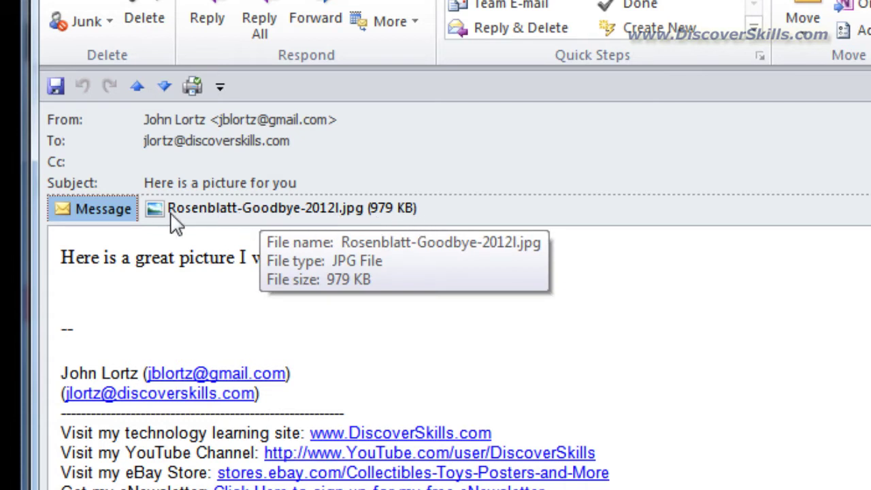
{"action": "right_click", "coordinate": [213, 221]}
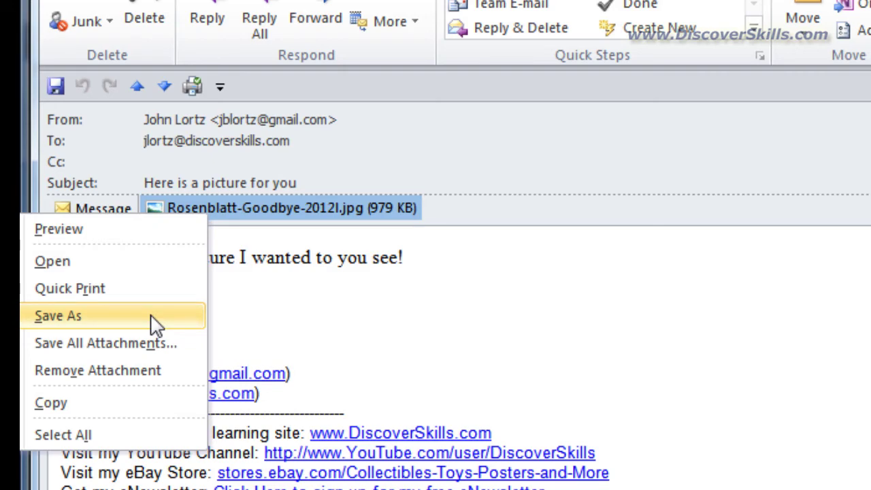
{"action": "left_click", "coordinate": [336, 486]}
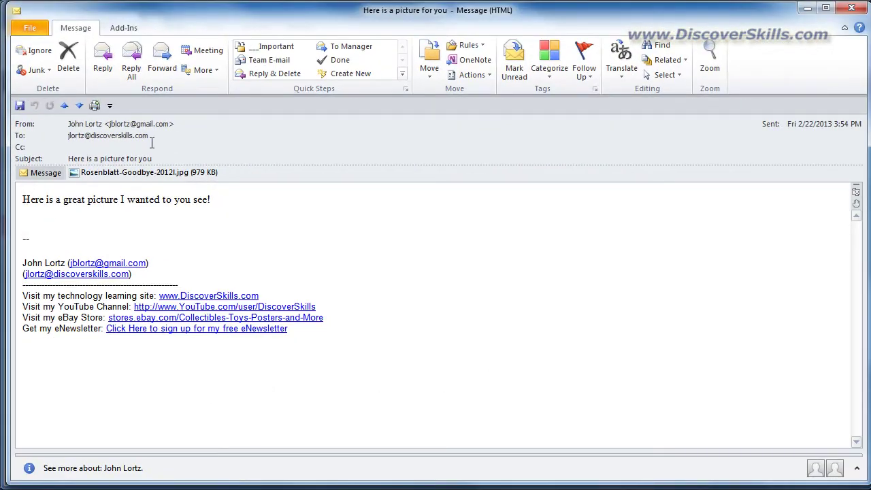
Forward 'Here is a picture for you' with its JPG attached to the Gmail address and send it
{"action": "left_click", "coordinate": [164, 58]}
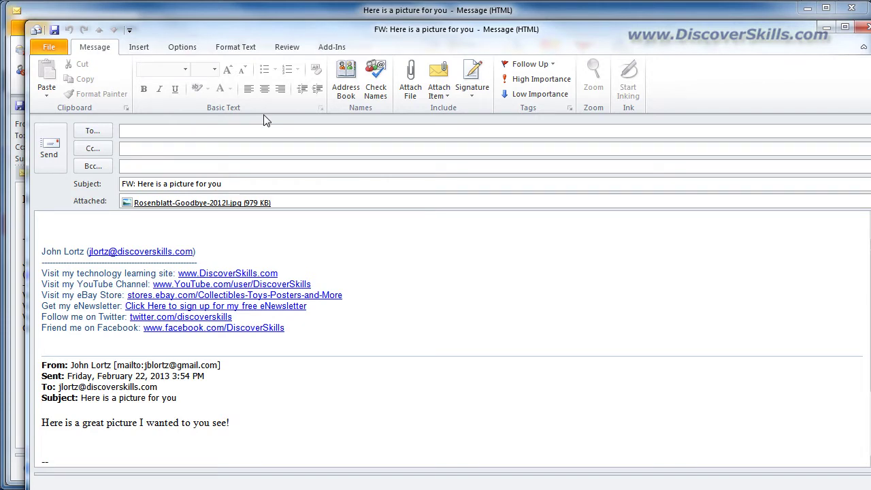
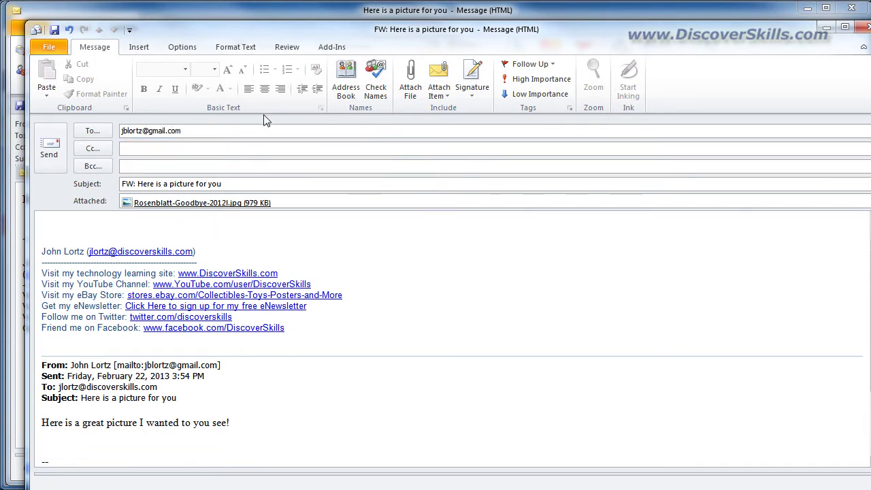
{"action": "left_click", "coordinate": [245, 225]}
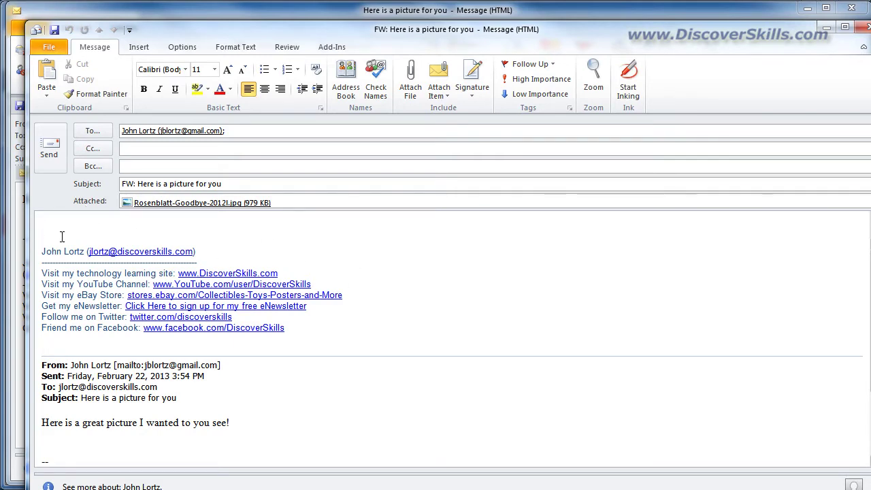
{"action": "left_click", "coordinate": [52, 147]}
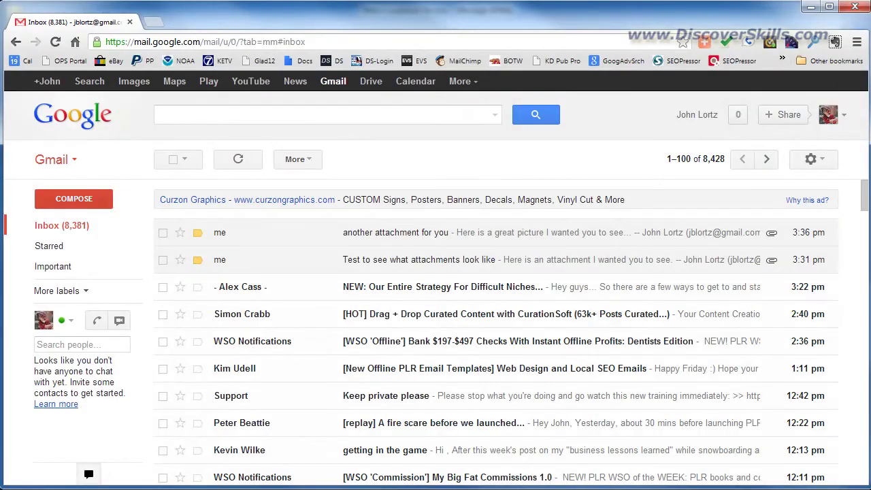
Refresh the Gmail inbox until the forwarded email arrives, then open 'Here is a picture for you'
{"action": "left_click", "coordinate": [239, 159]}
{"action": "left_click", "coordinate": [238, 163]}
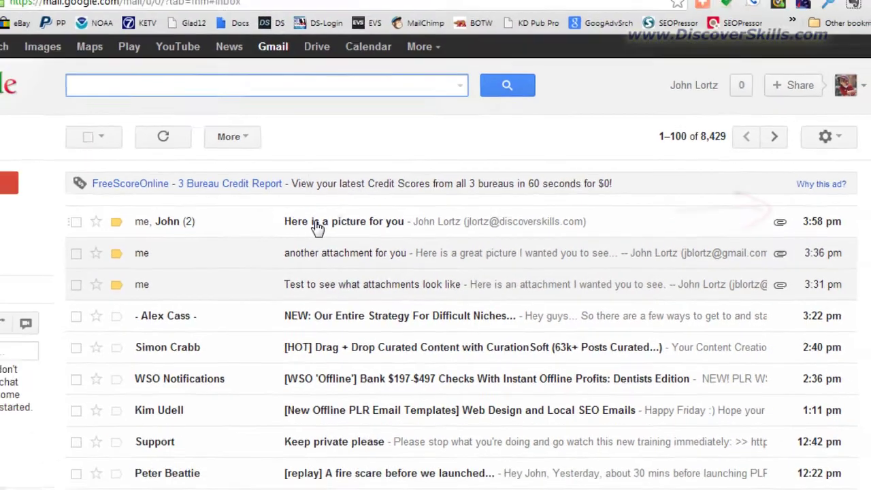
{"action": "left_click", "coordinate": [264, 216]}
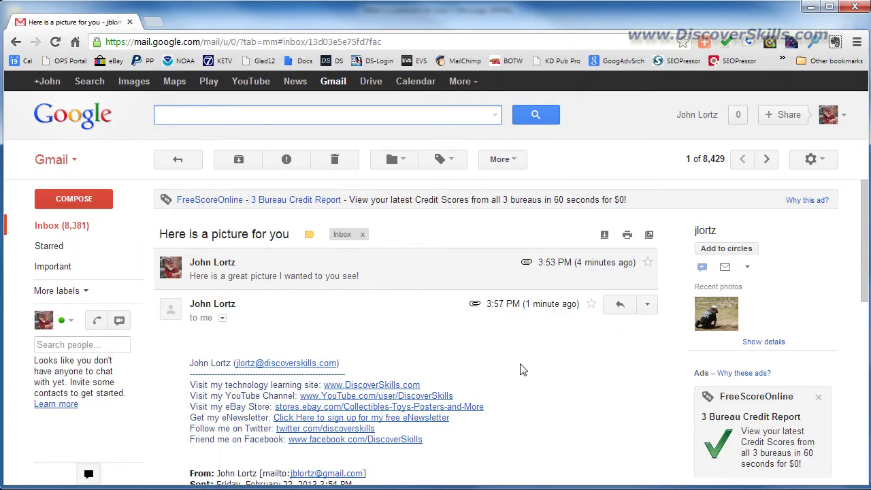
{"action": "left_click_drag", "start_coordinate": [865, 252], "coordinate": [861, 380]}
{"action": "scroll", "coordinate": [408, 272], "scroll_direction": "down", "scroll_amount": 5}
{"action": "scroll", "coordinate": [408, 272], "scroll_direction": "up", "scroll_amount": 5}
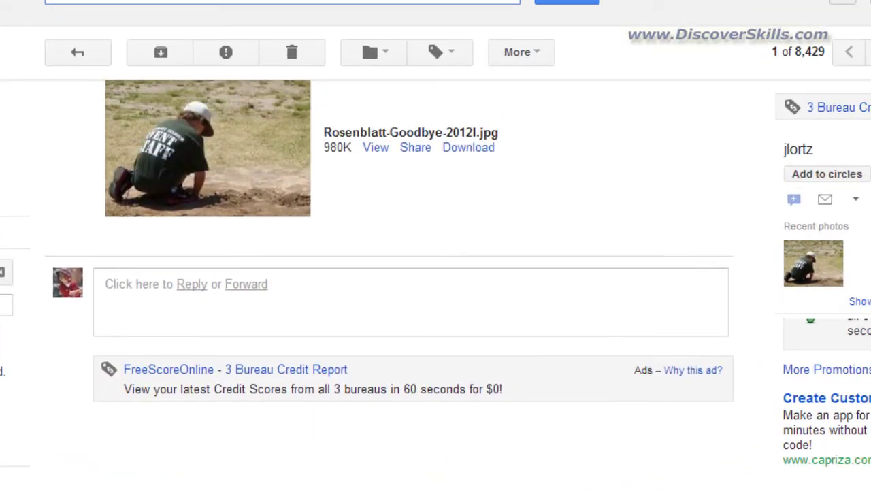
{"action": "scroll", "coordinate": [409, 272], "scroll_direction": "up", "scroll_amount": 1}
{"action": "scroll", "coordinate": [408, 272], "scroll_direction": "up", "scroll_amount": 10}
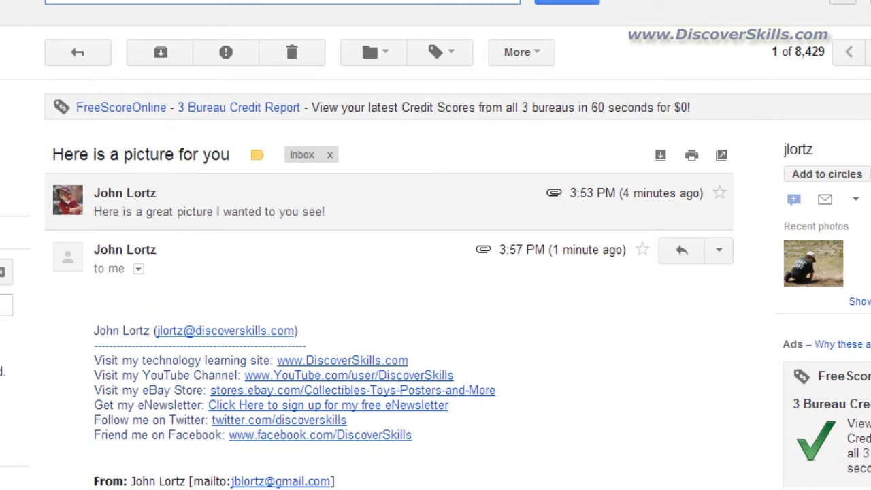
{"action": "scroll", "coordinate": [409, 272], "scroll_direction": "down", "scroll_amount": 3}
{"action": "scroll", "coordinate": [652, 328], "scroll_direction": "down", "scroll_amount": 3}
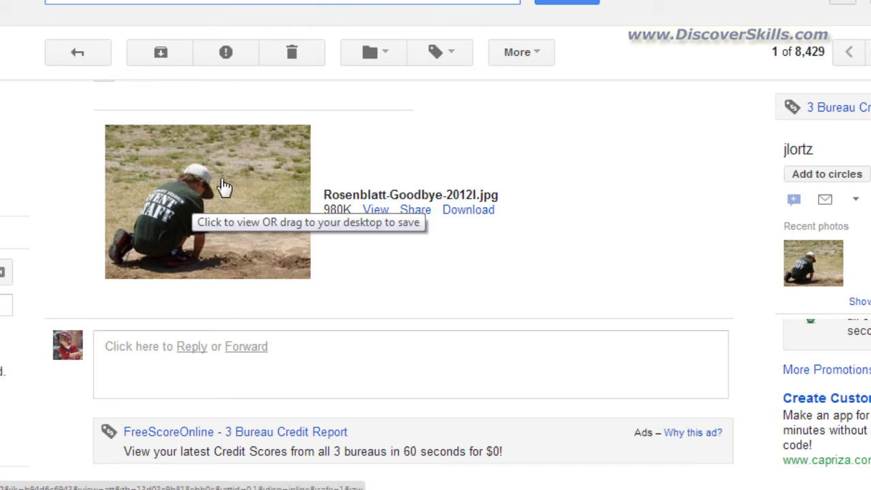
{"action": "right_click", "coordinate": [221, 180]}
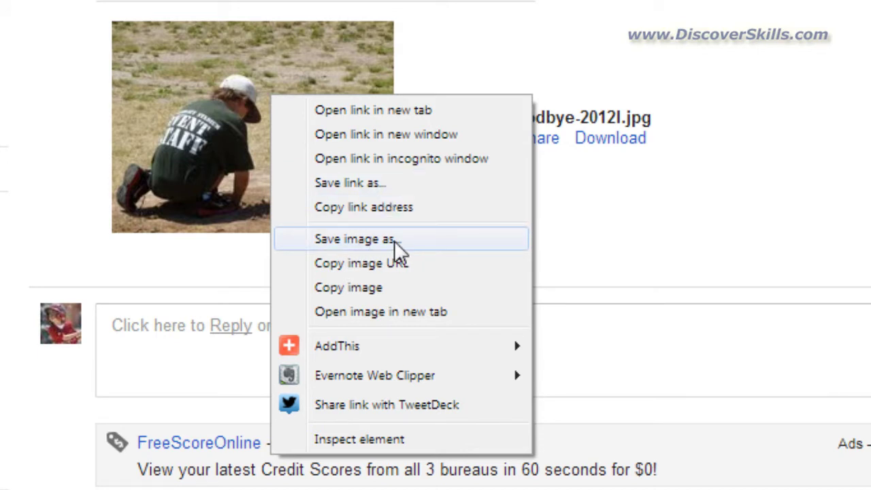
{"action": "left_click", "coordinate": [560, 275]}
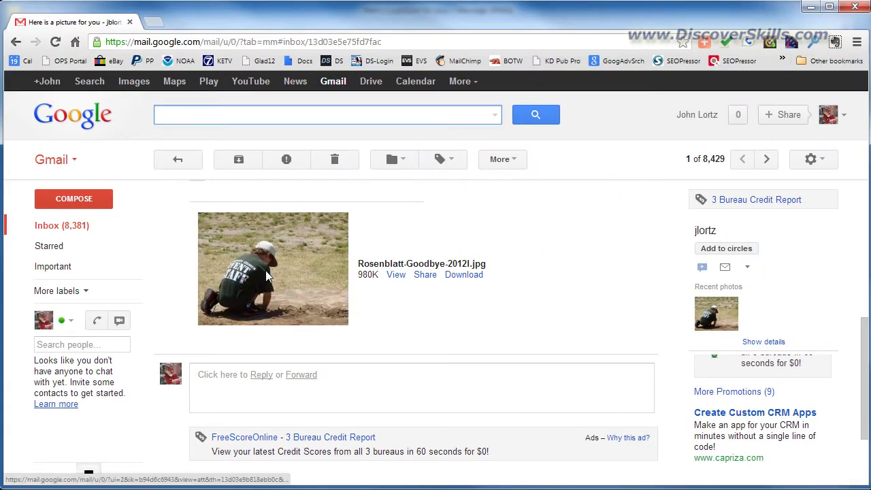
{"action": "left_click", "coordinate": [265, 272]}
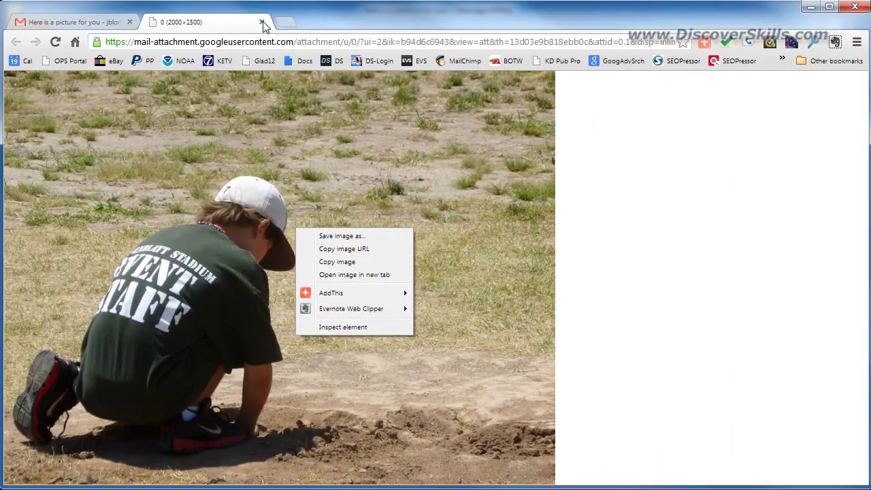
{"action": "left_click", "coordinate": [261, 23]}
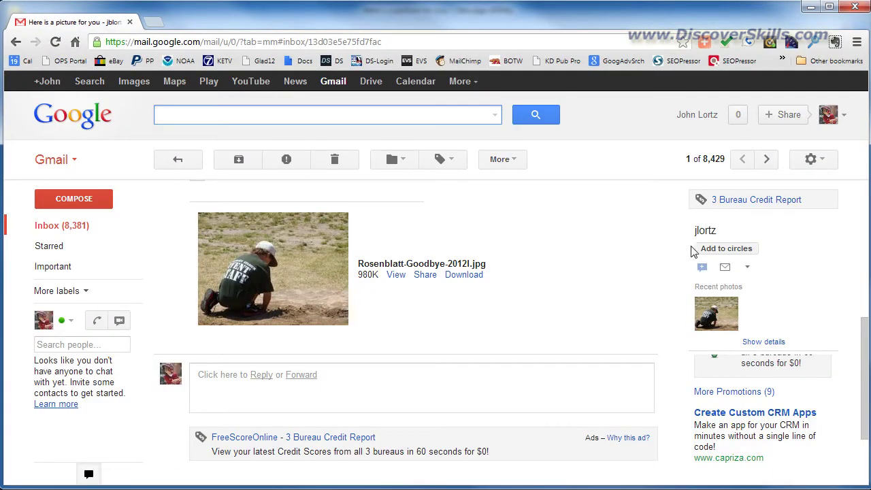
{"action": "left_click_drag", "start_coordinate": [865, 352], "coordinate": [865, 190]}
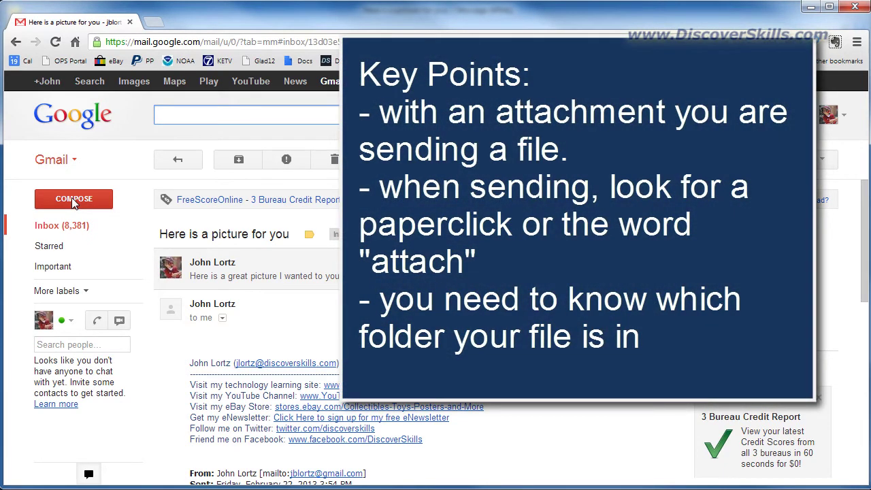
{"action": "left_click", "coordinate": [75, 203]}
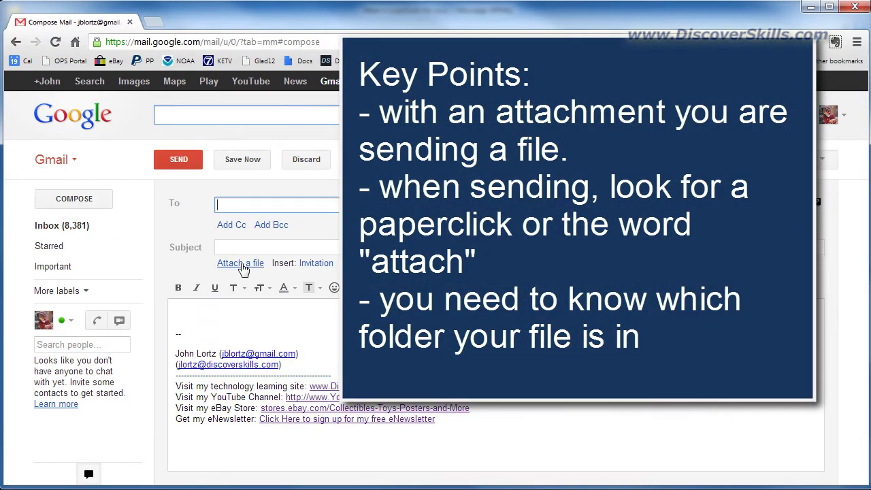
{"action": "left_click", "coordinate": [241, 264]}
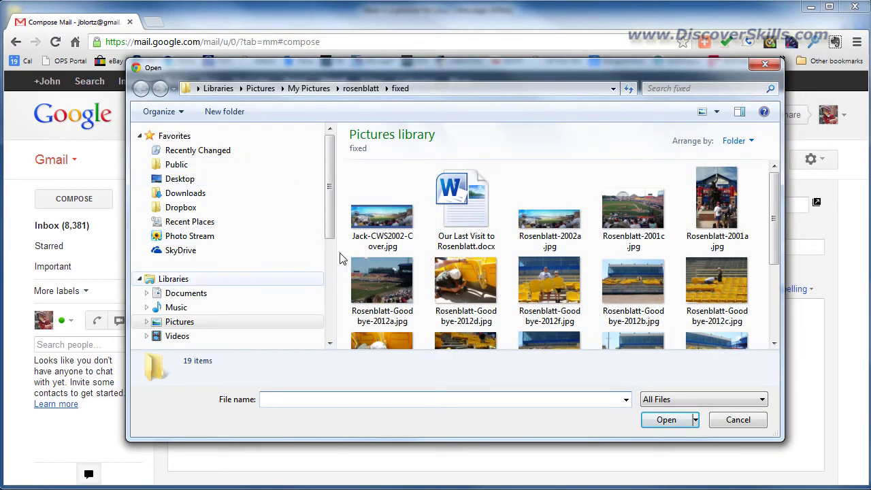
{"action": "left_click", "coordinate": [737, 419]}
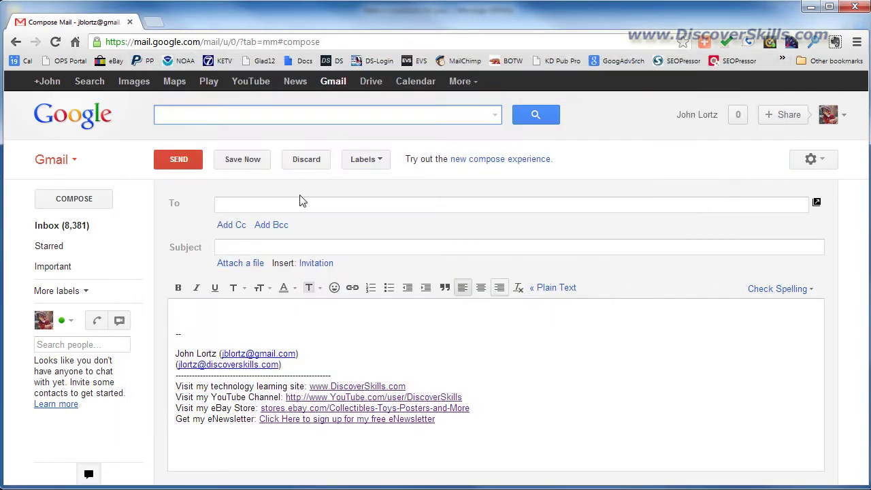
{"action": "left_click", "coordinate": [53, 163]}
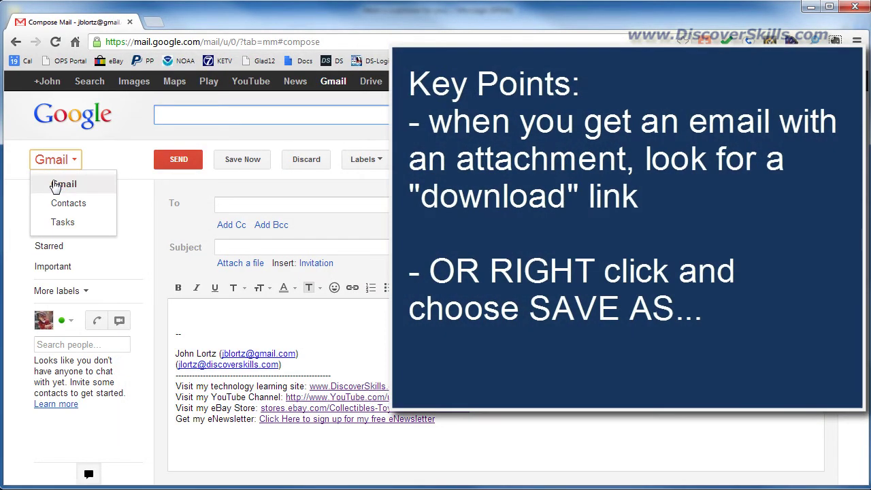
{"action": "left_click", "coordinate": [56, 185]}
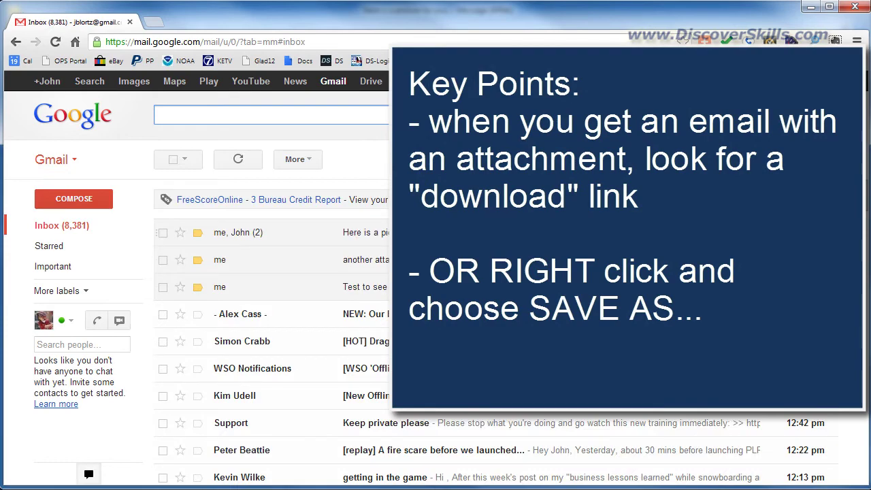
{"action": "key", "text": "Return"}
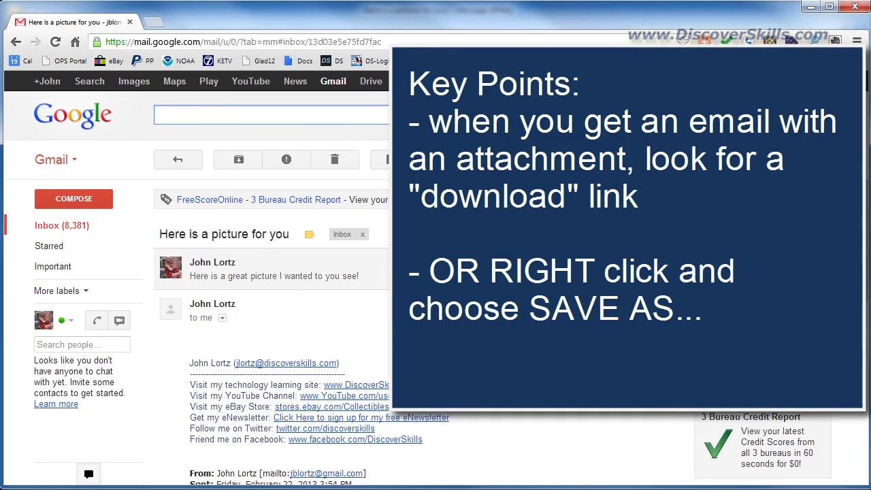
{"action": "scroll", "coordinate": [515, 349], "scroll_direction": "down", "scroll_amount": 4}
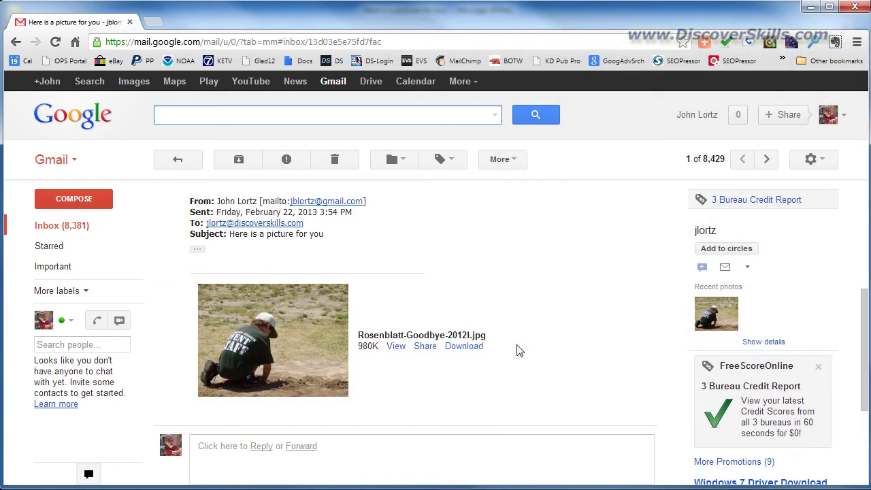
Scroll to the forwarded Rosenblatt-Goodbye-2012l.jpg attachment and view its save options without saving
{"action": "scroll", "coordinate": [517, 350], "scroll_direction": "down", "scroll_amount": 1}
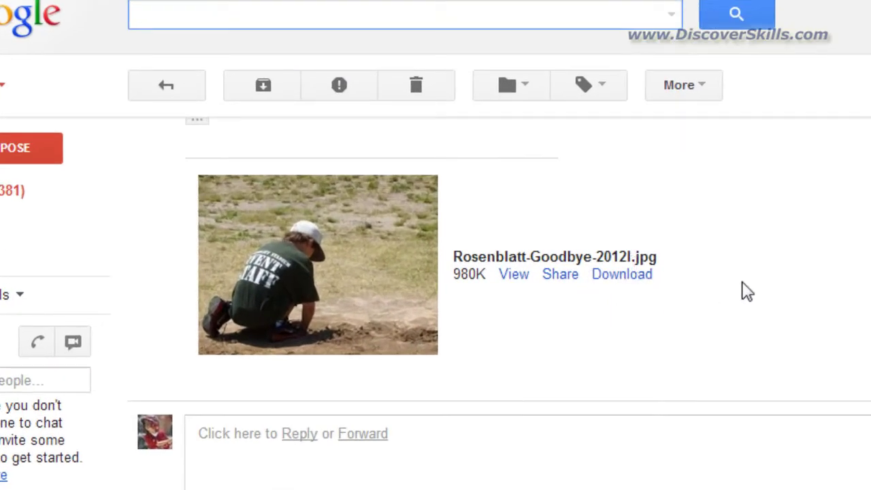
{"action": "right_click", "coordinate": [330, 259]}
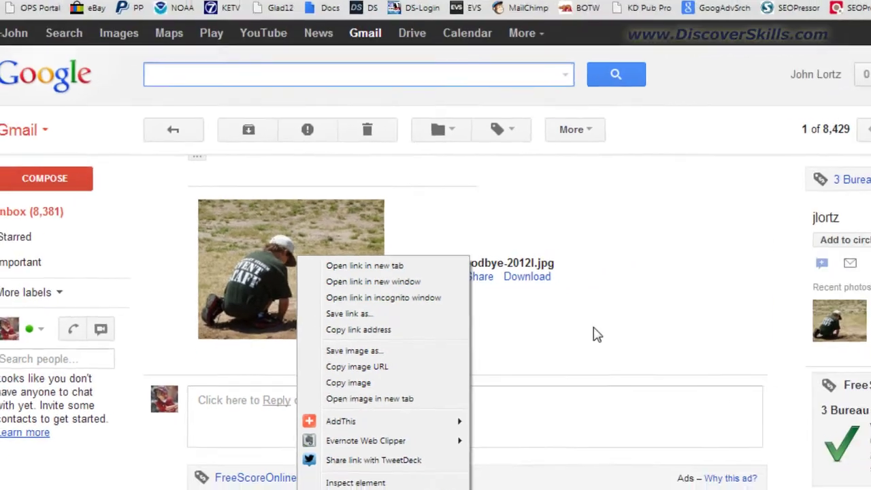
{"action": "left_click", "coordinate": [710, 348]}
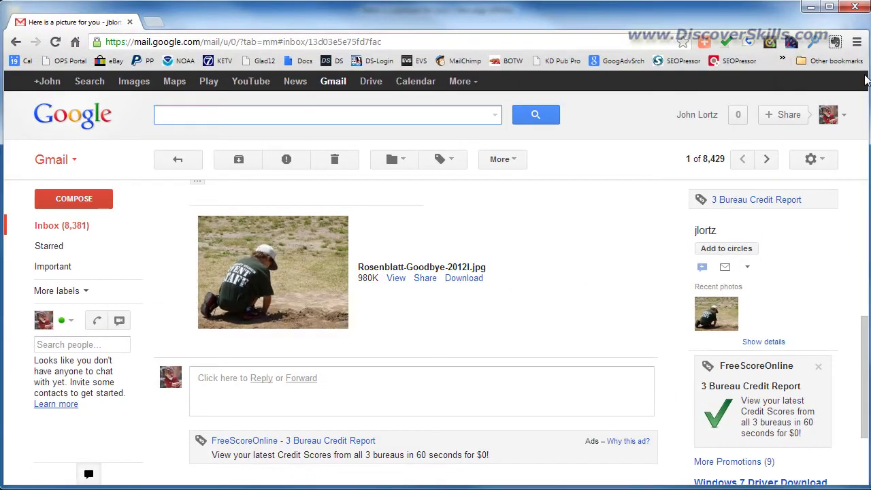
{"action": "left_click", "coordinate": [811, 8]}
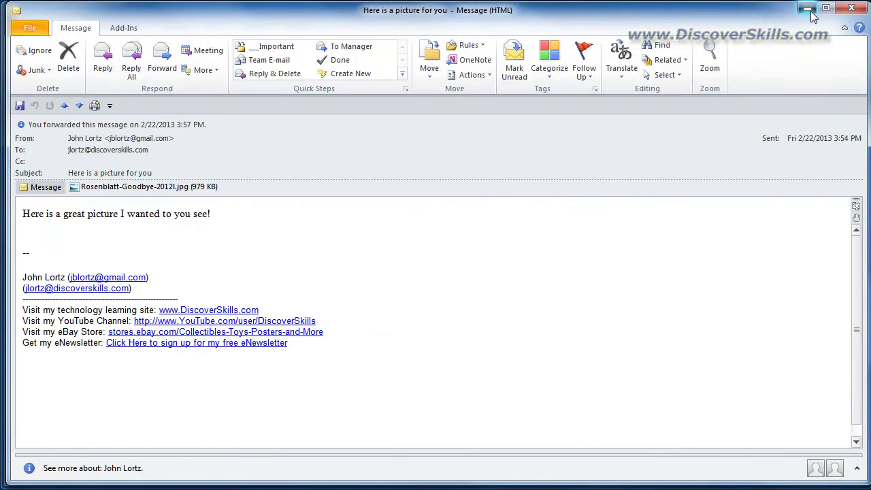